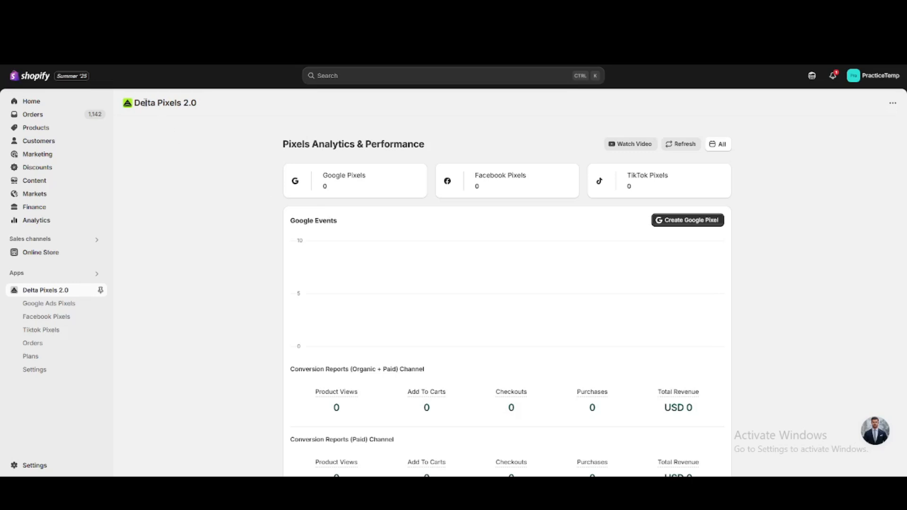
drag(137, 99, 205, 108)
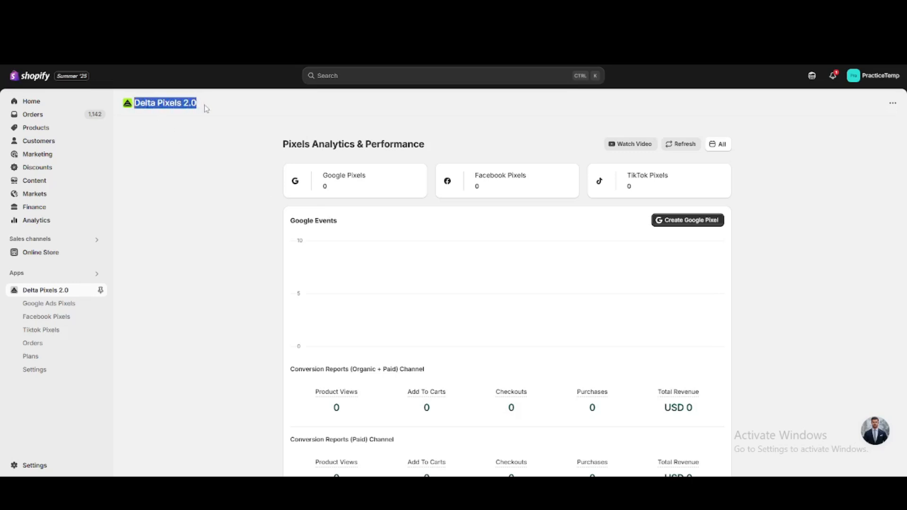
click(228, 131)
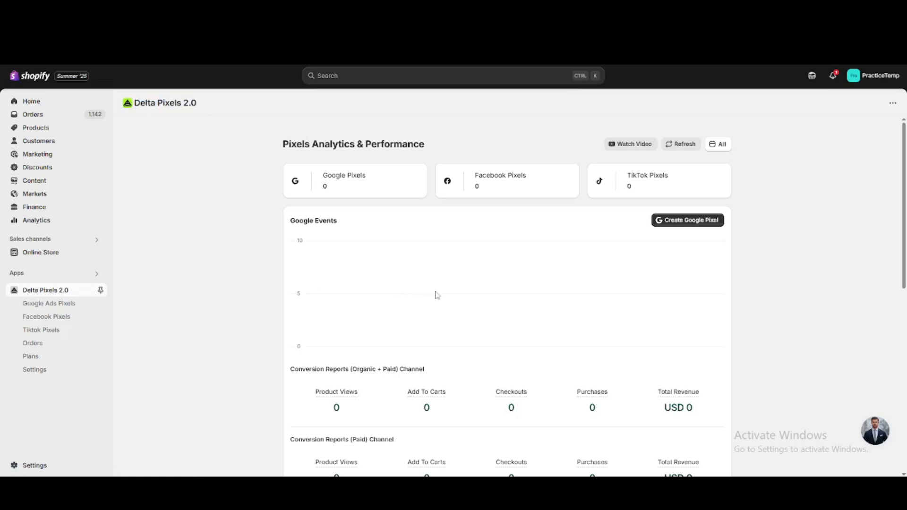
- Start creating a Google pixel and sign in to Delta Pixels 2.0 with a Google account
click(679, 221)
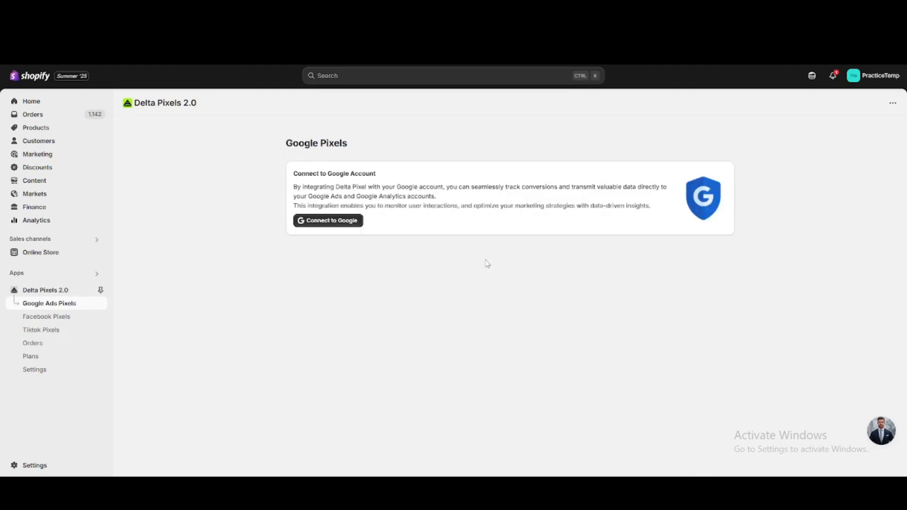
click(331, 220)
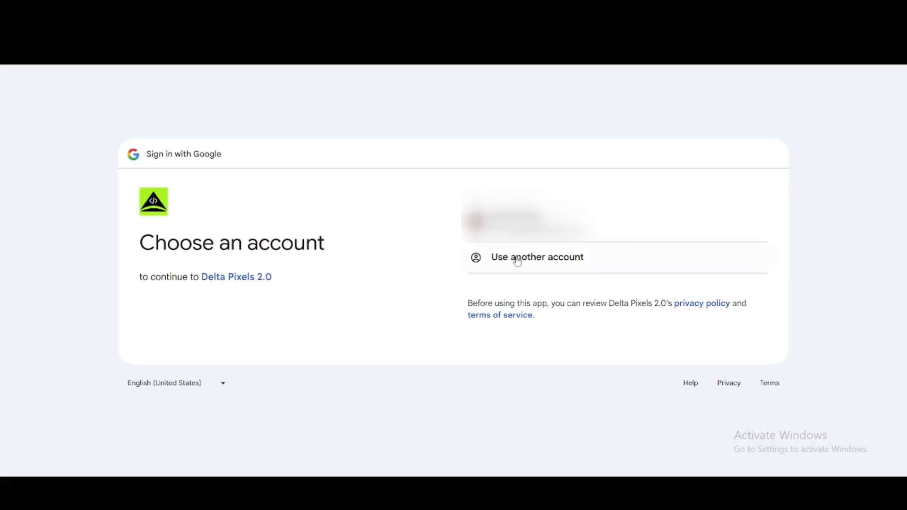
click(530, 258)
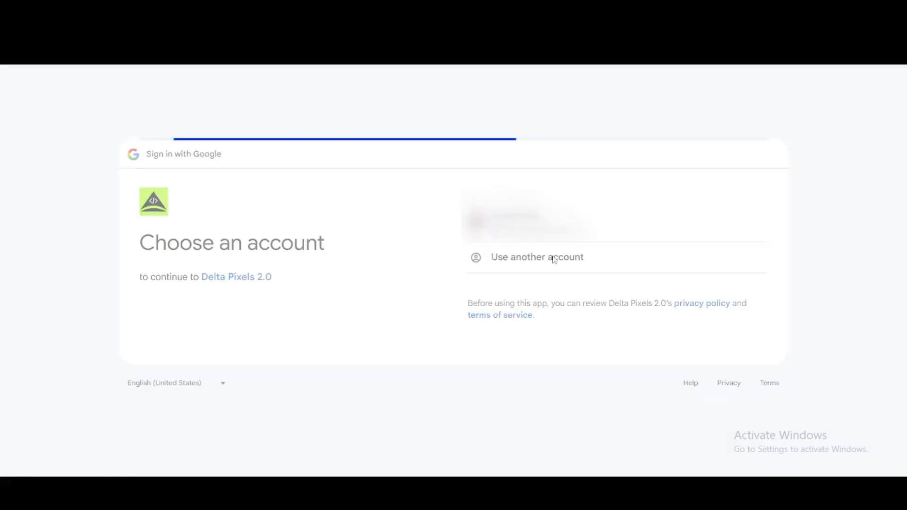
click(681, 392)
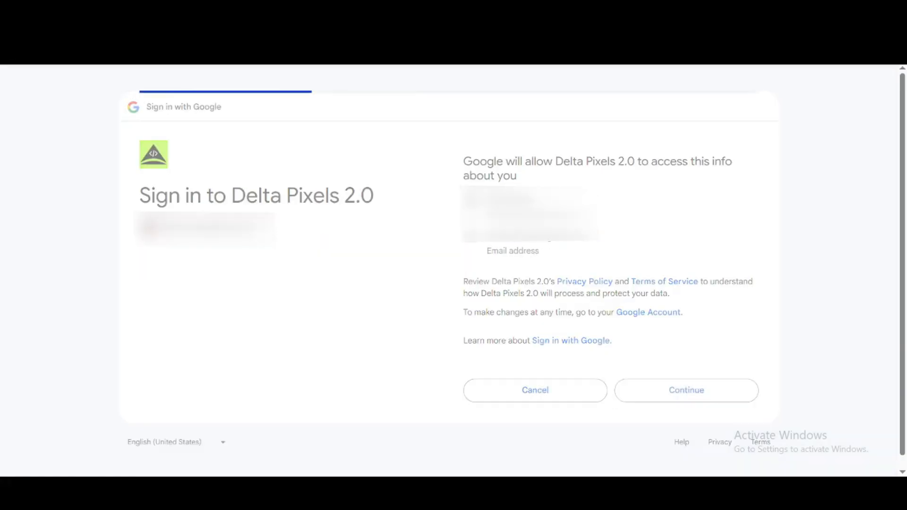
- Grant Delta Pixels 2.0 all of the requested access permissions to the Google account
click(470, 191)
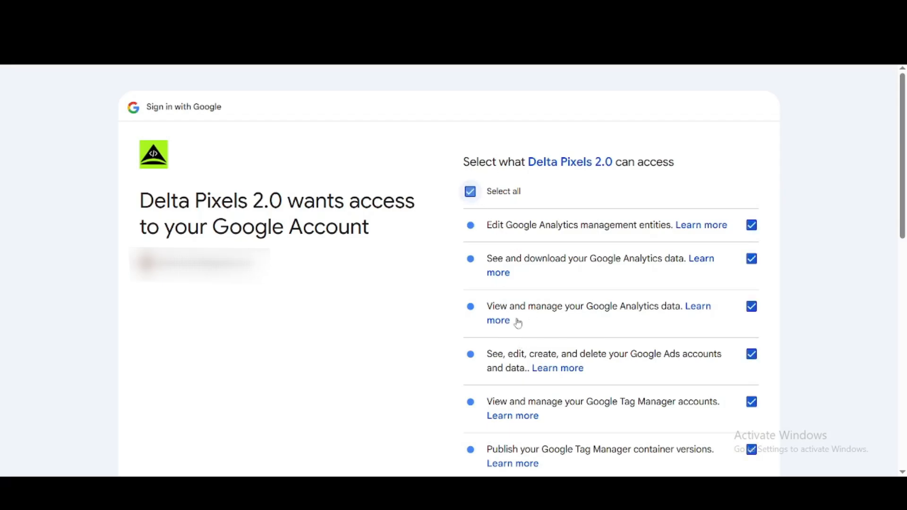
scroll(518, 323, down, 10)
click(636, 377)
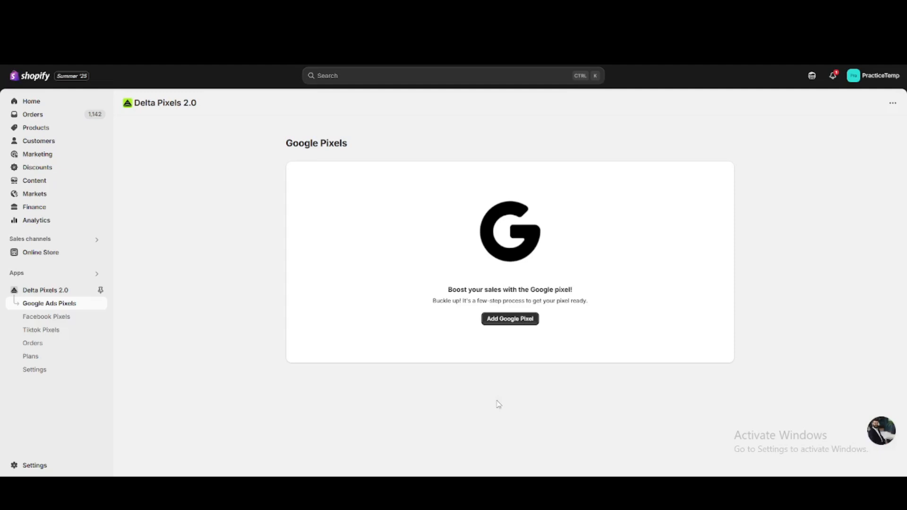
- Add a Google pixel using the second listed Google Ads account and skip the optional Google Analytics Measurement ID
click(506, 326)
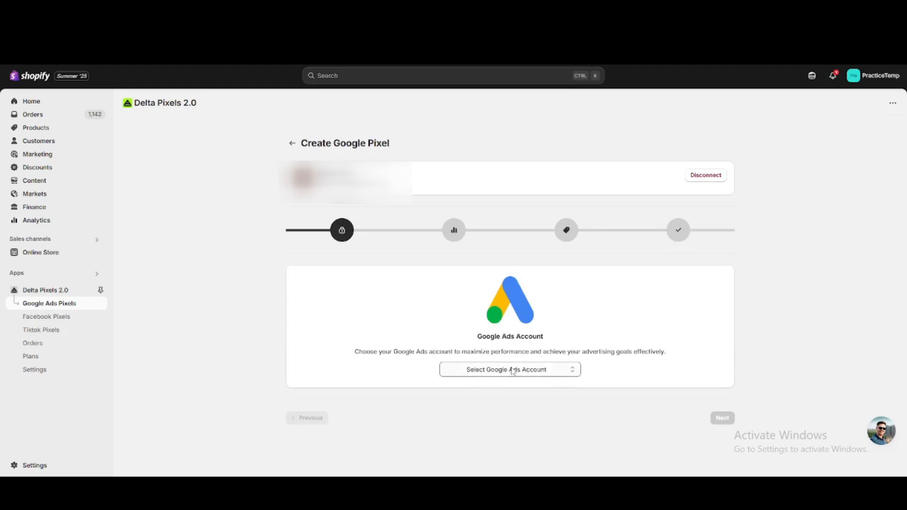
click(513, 372)
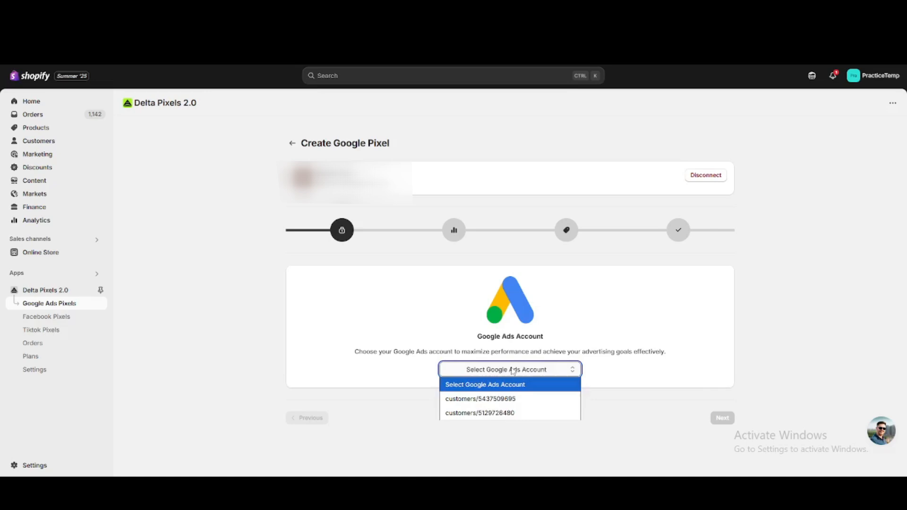
click(503, 413)
click(722, 417)
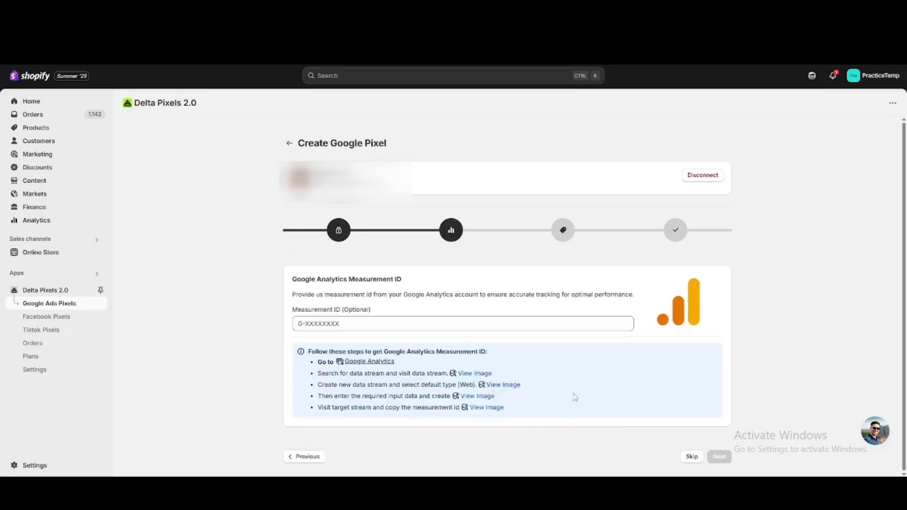
click(686, 459)
- Enable the Purchase, Begin Checkout, Add to Basket and Page View conversion events for the pixel
drag(290, 275, 399, 284)
click(399, 283)
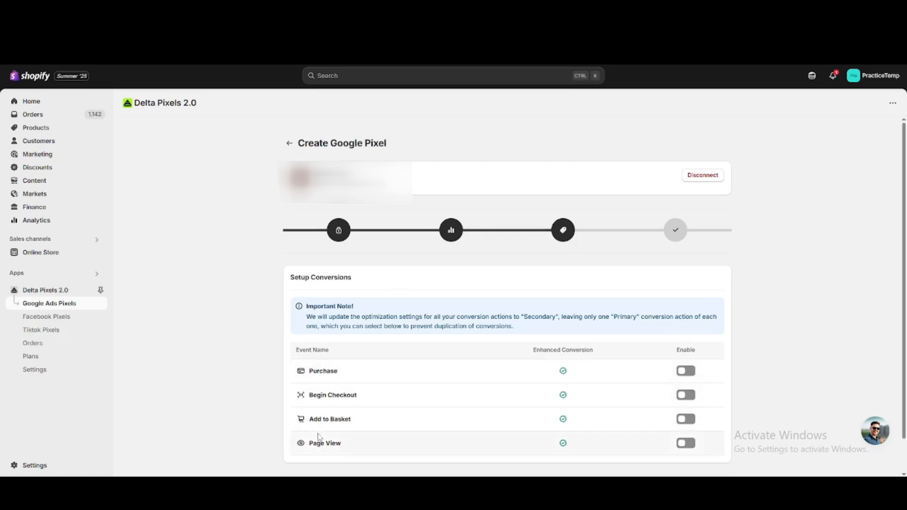
click(686, 371)
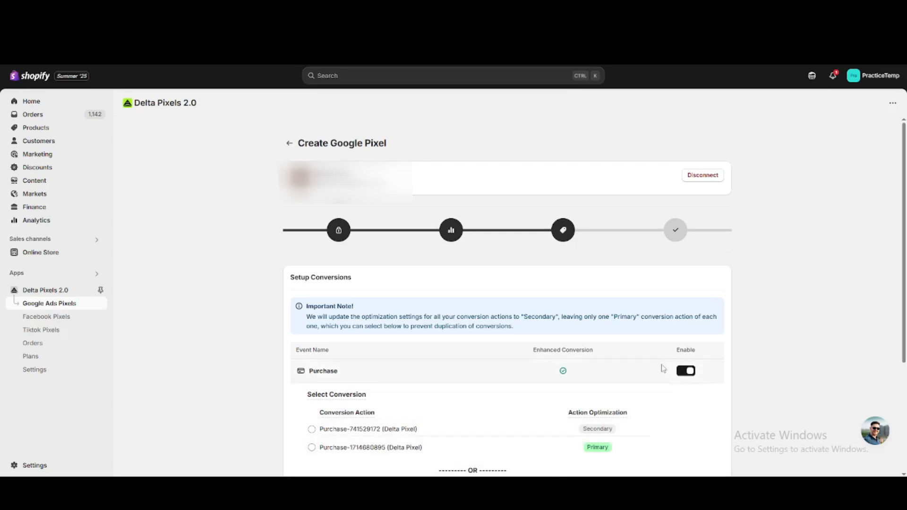
scroll(673, 366, down, 3)
click(681, 358)
scroll(679, 367, down, 2)
click(687, 383)
scroll(689, 385, down, 2)
scroll(688, 386, down, 1)
click(685, 411)
scroll(644, 397, down, 2)
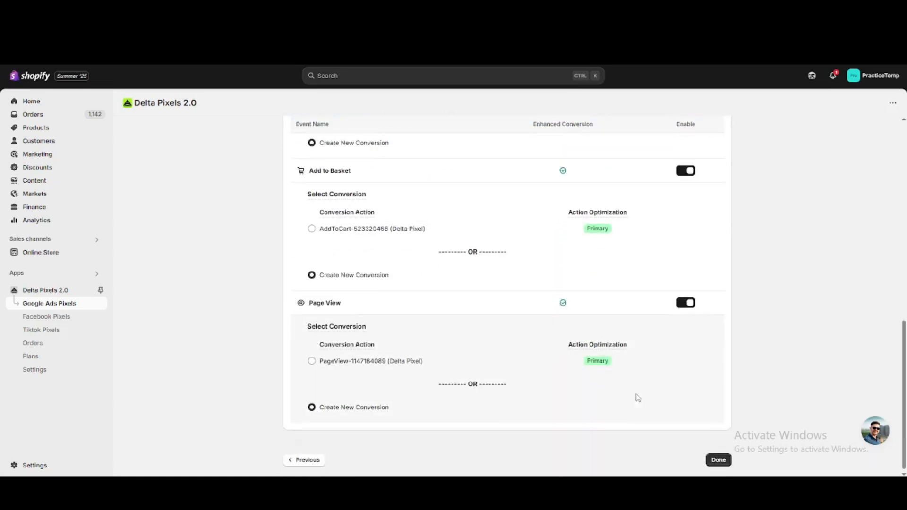
- Check the conversion actions and finish creating the pixel with Create New Conversion for all four events
scroll(487, 376, up, 4)
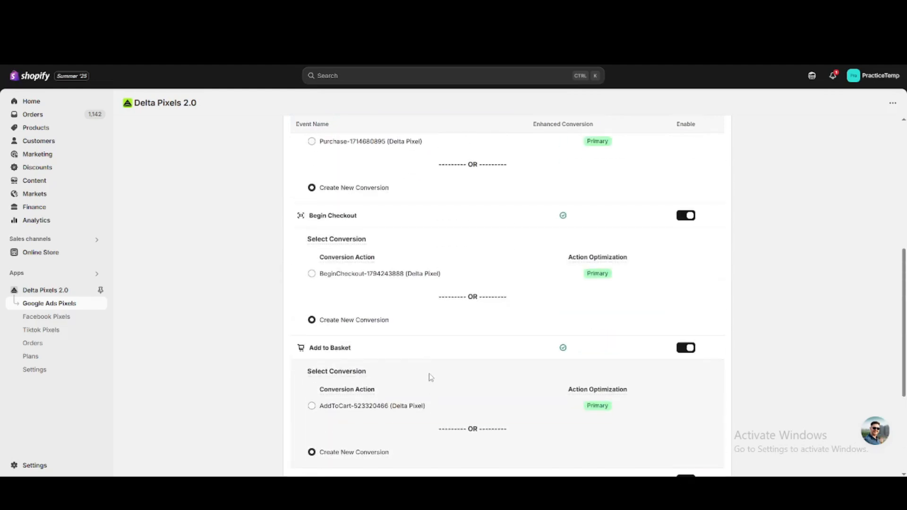
scroll(431, 378, down, 4)
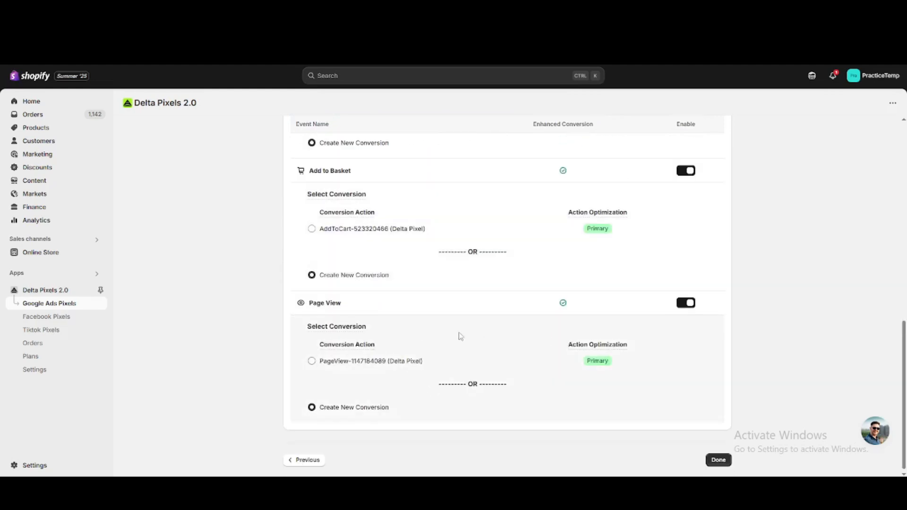
scroll(458, 336, up, 8)
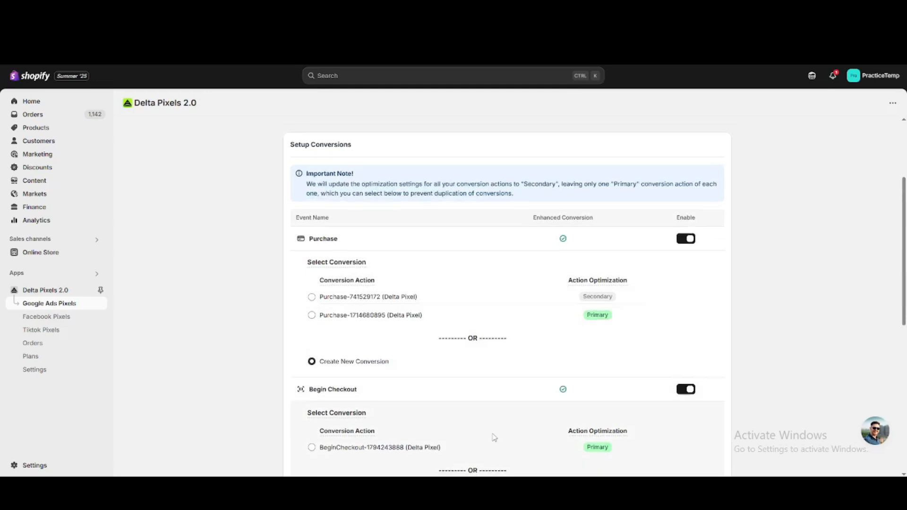
scroll(491, 433, down, 5)
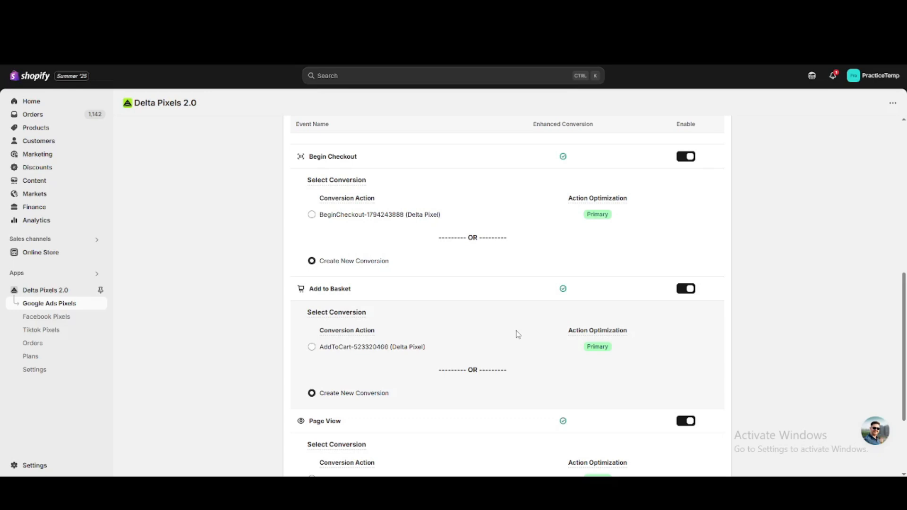
scroll(500, 390, down, 3)
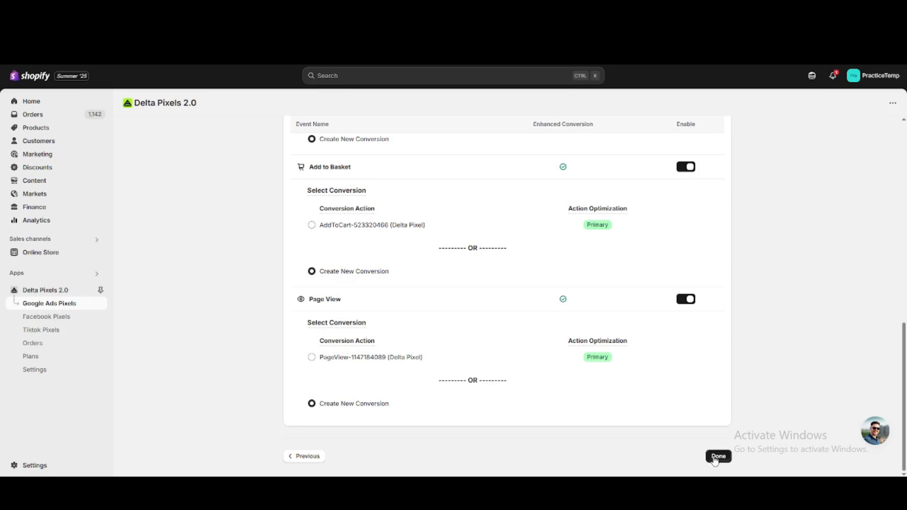
scroll(684, 284, up, 5)
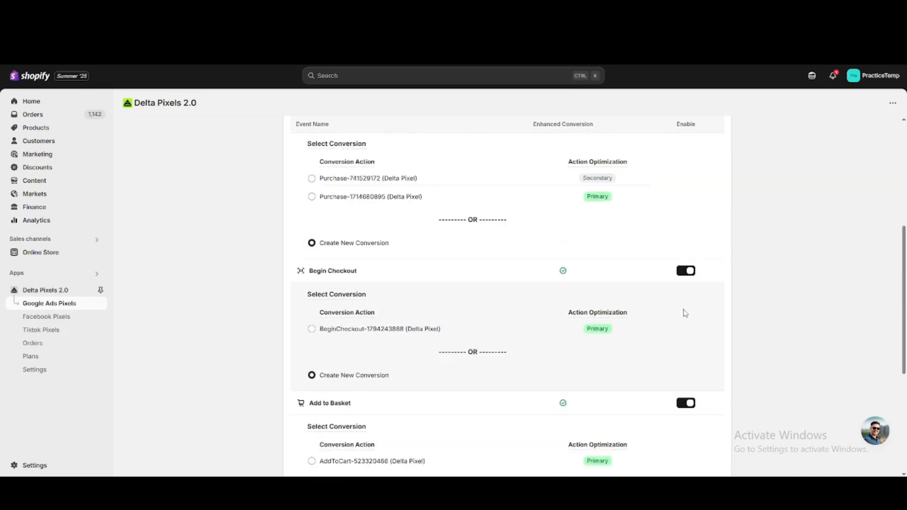
scroll(685, 313, down, 5)
click(713, 456)
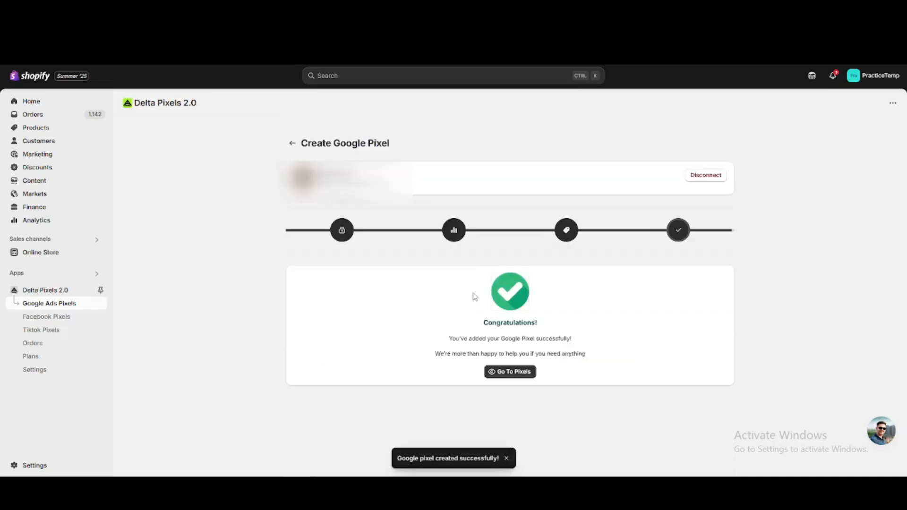
- Go from the completion page to the list of Google pixels
drag(486, 321, 575, 331)
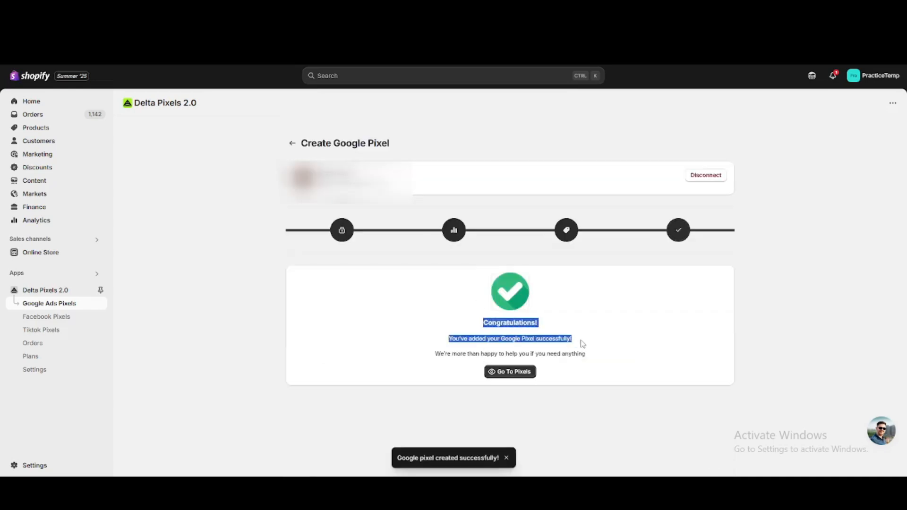
click(585, 352)
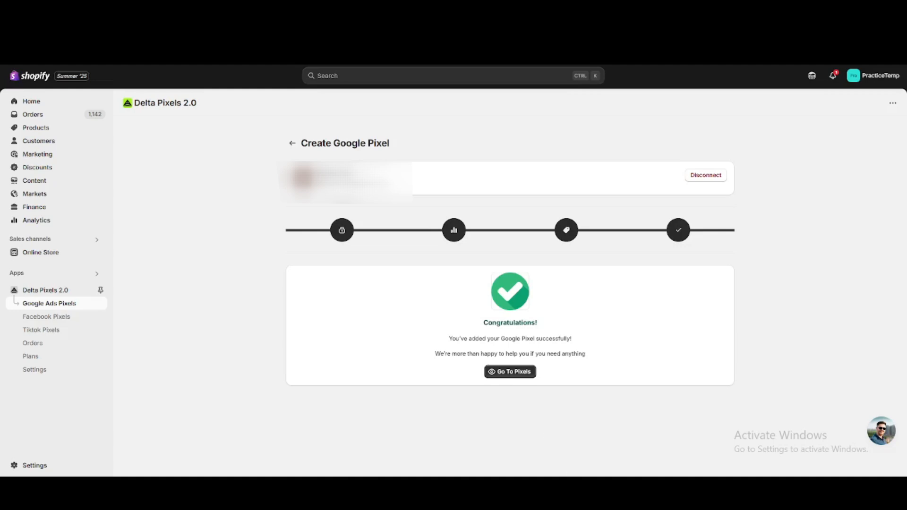
click(508, 375)
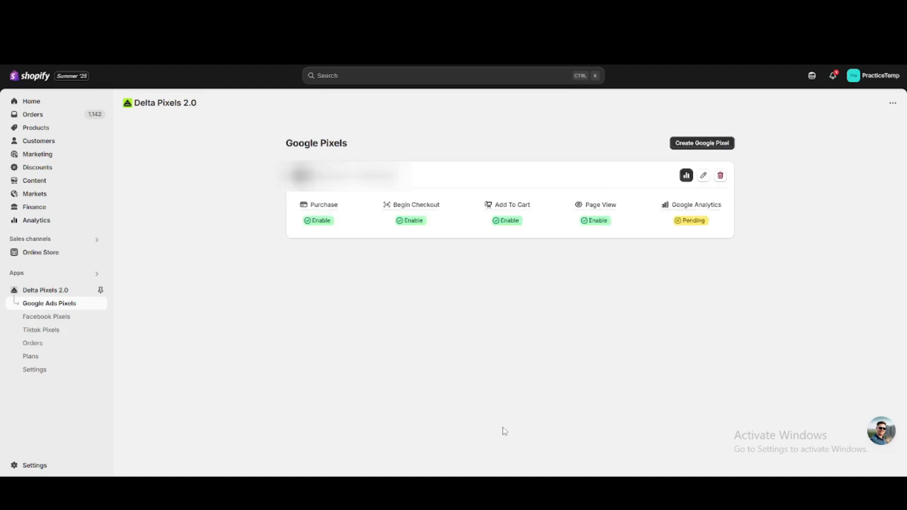
- Open the new Google pixel for editing and switch its Purchase event to Create New Conversion
click(703, 177)
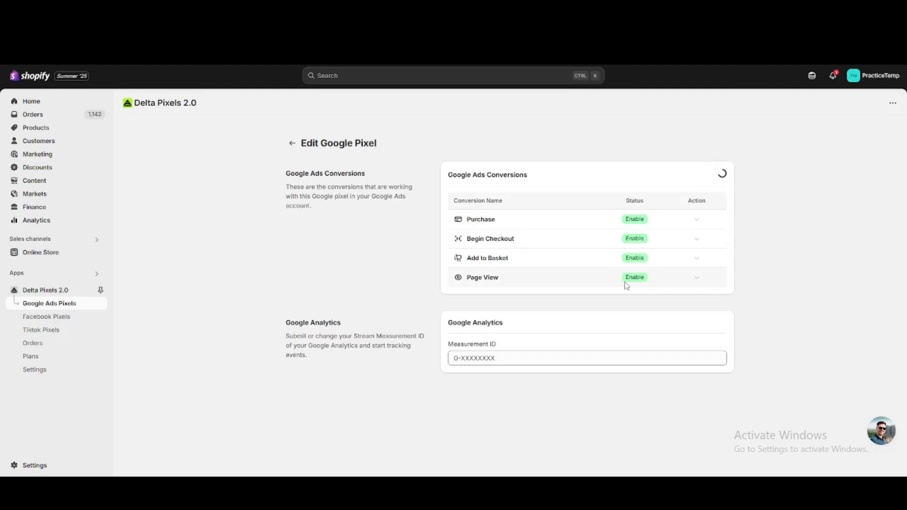
click(697, 219)
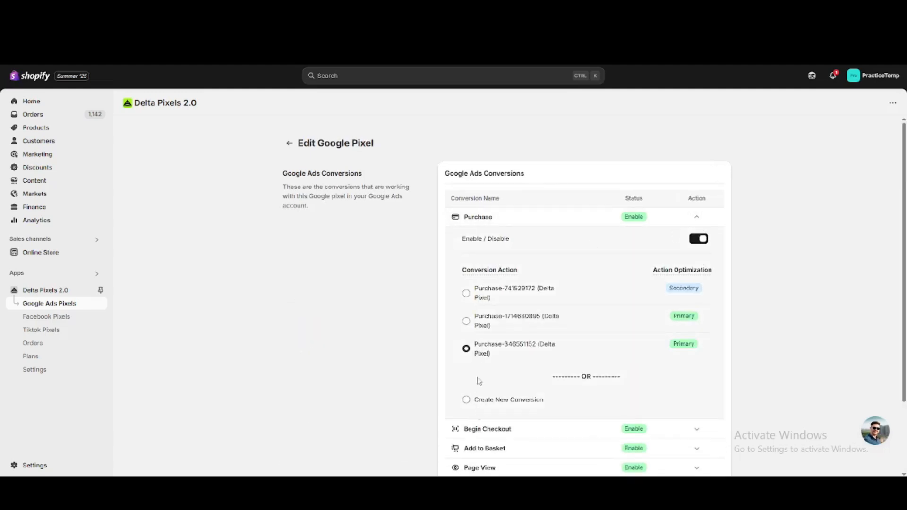
click(485, 405)
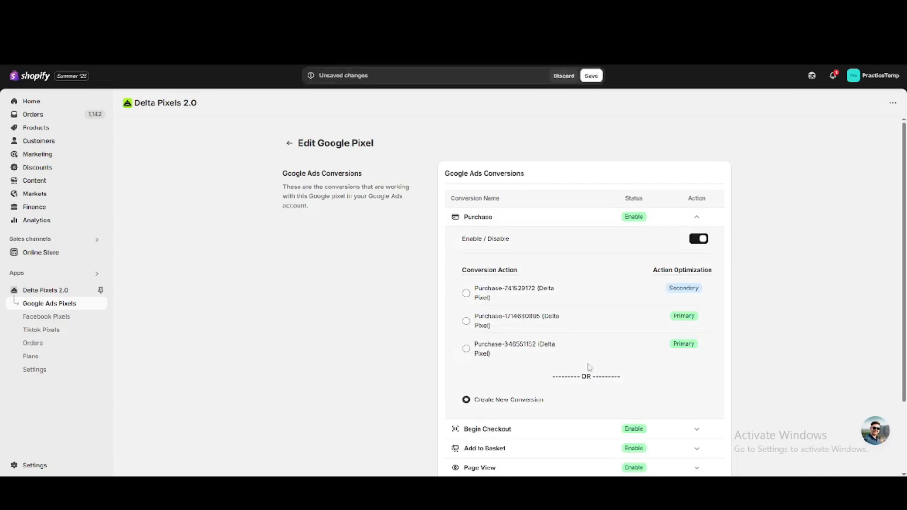
- Expand the Begin Checkout, Add to Basket and Page View events and review their conversion actions
click(697, 429)
scroll(700, 421, down, 5)
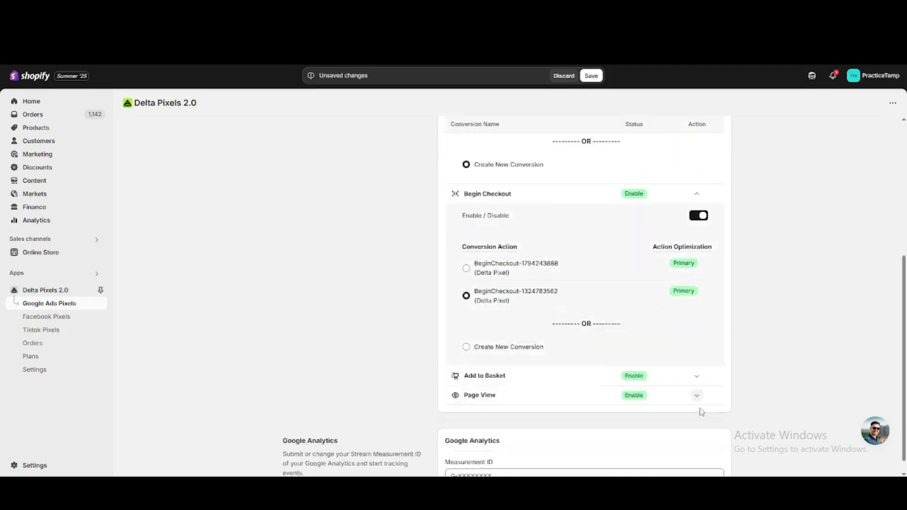
click(696, 374)
scroll(694, 382, down, 4)
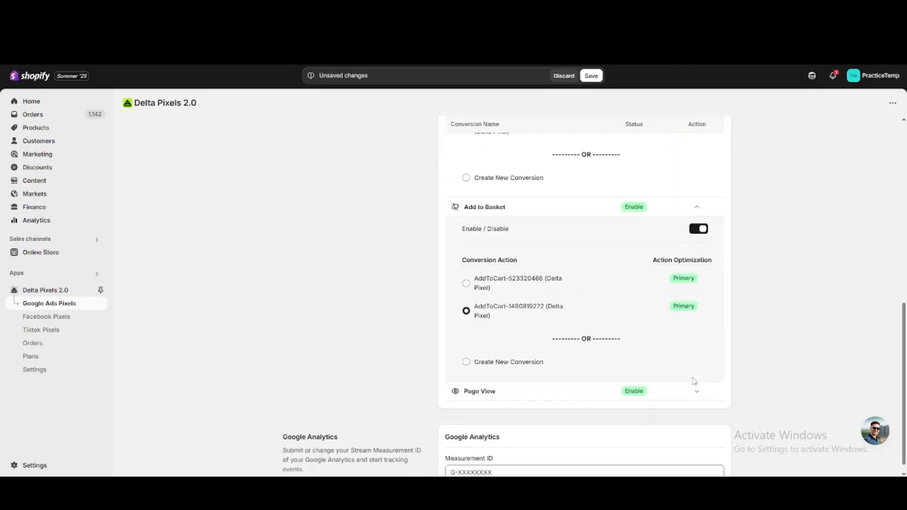
click(696, 393)
scroll(794, 313, down, 5)
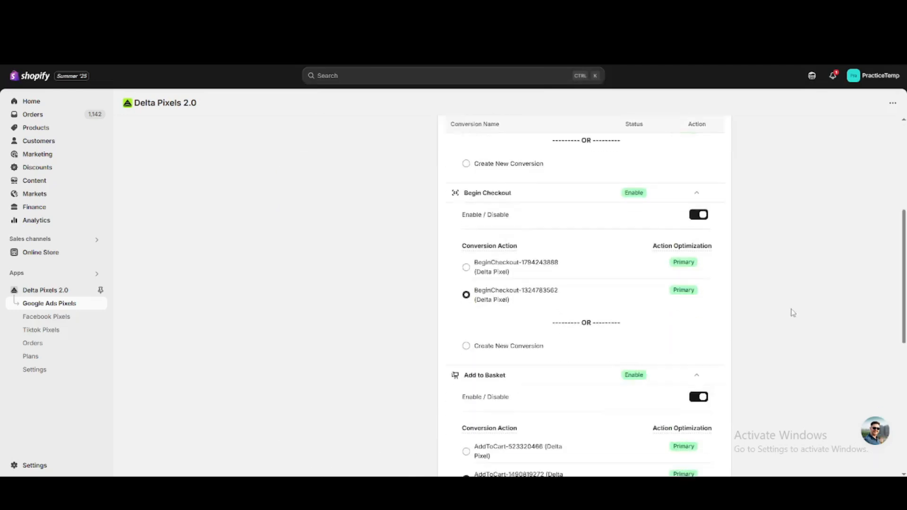
scroll(793, 312, down, 5)
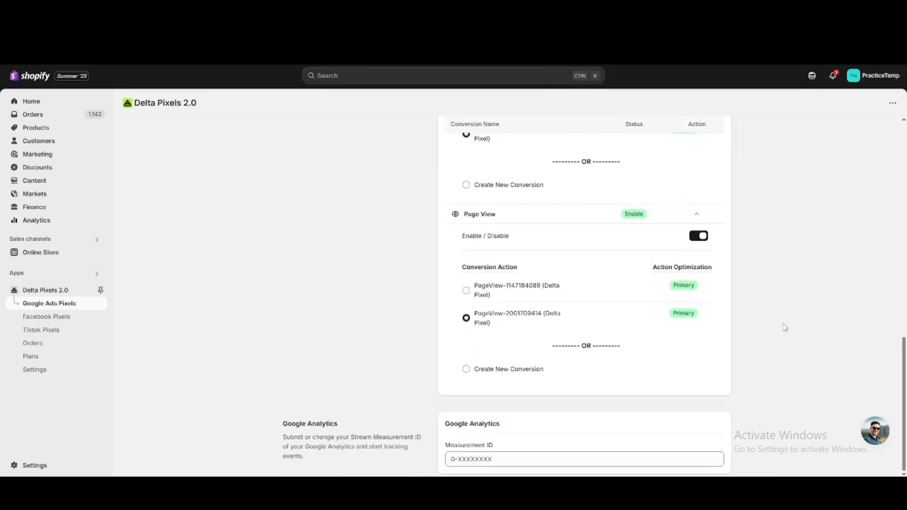
- Read the Google Analytics Measurement ID section of the pixel and return to the list of Google pixels
drag(285, 420, 362, 418)
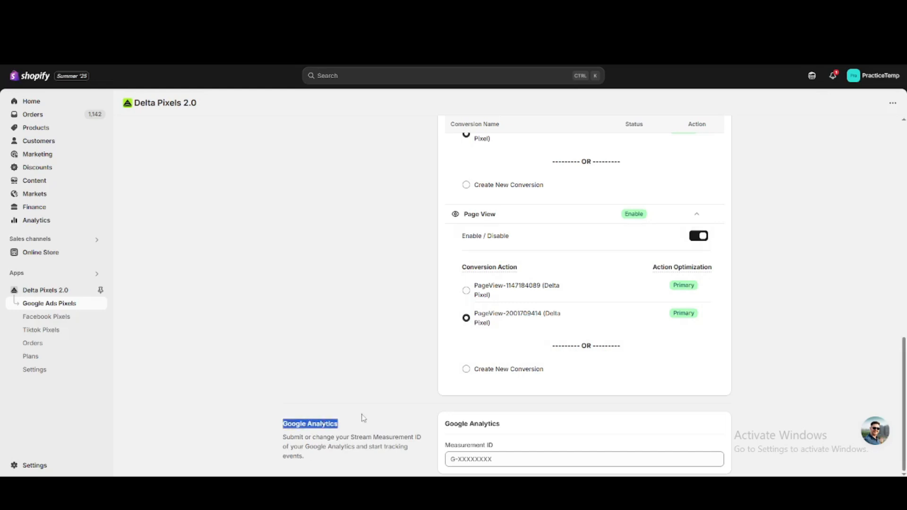
click(474, 456)
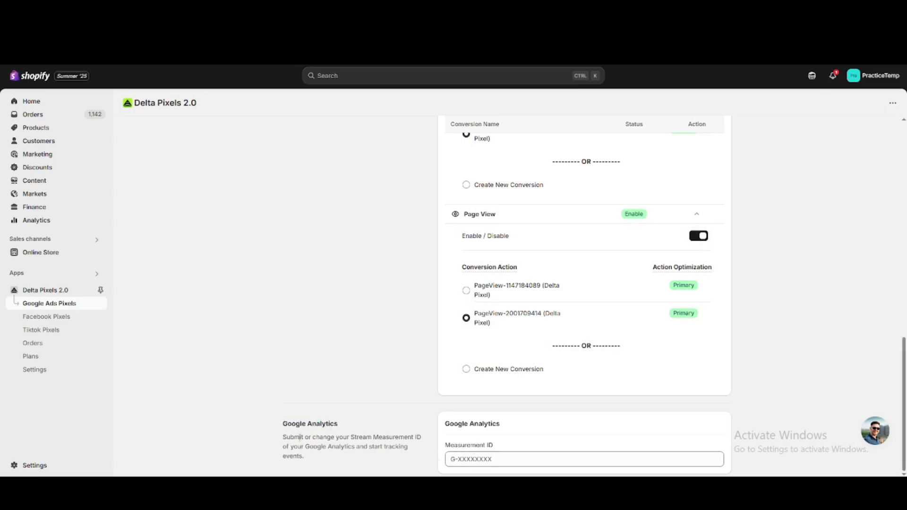
drag(284, 437, 515, 447)
click(403, 461)
click(517, 448)
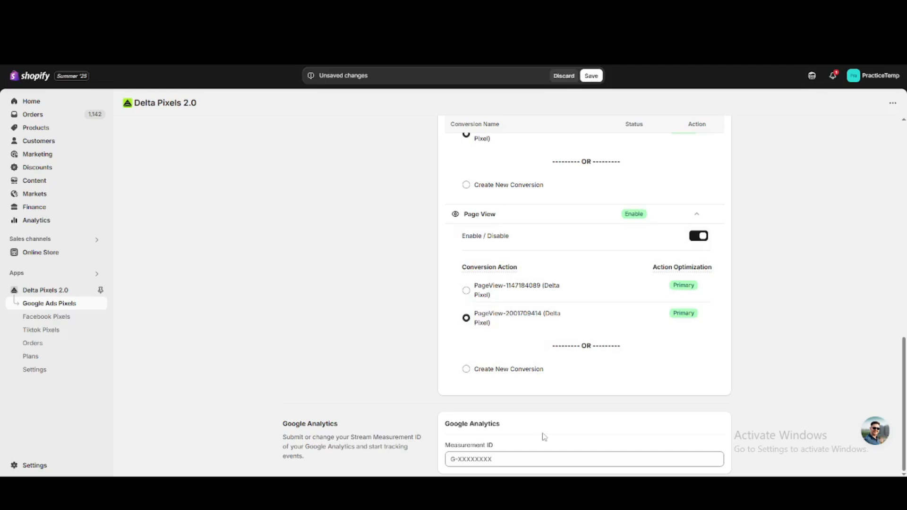
scroll(544, 437, up, 15)
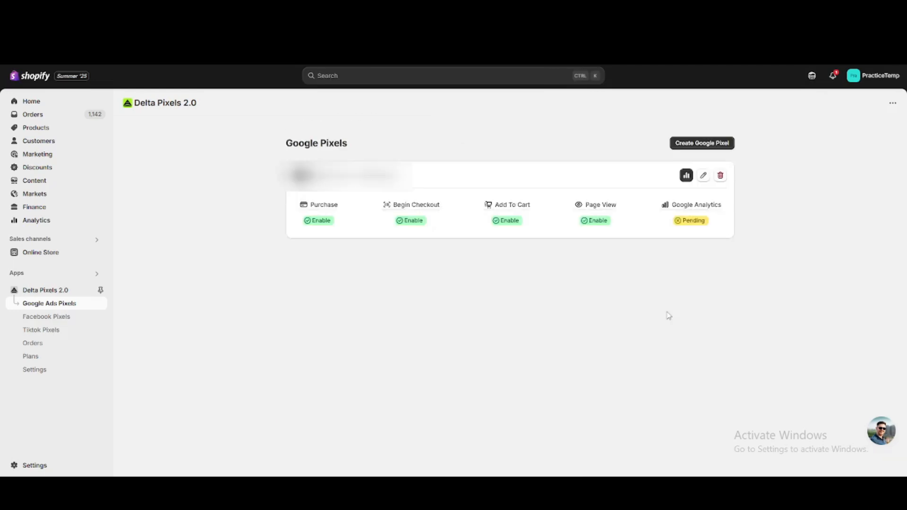
- Open the Google pixel's performance report, review its tracked events and orders, and refresh the data
click(686, 176)
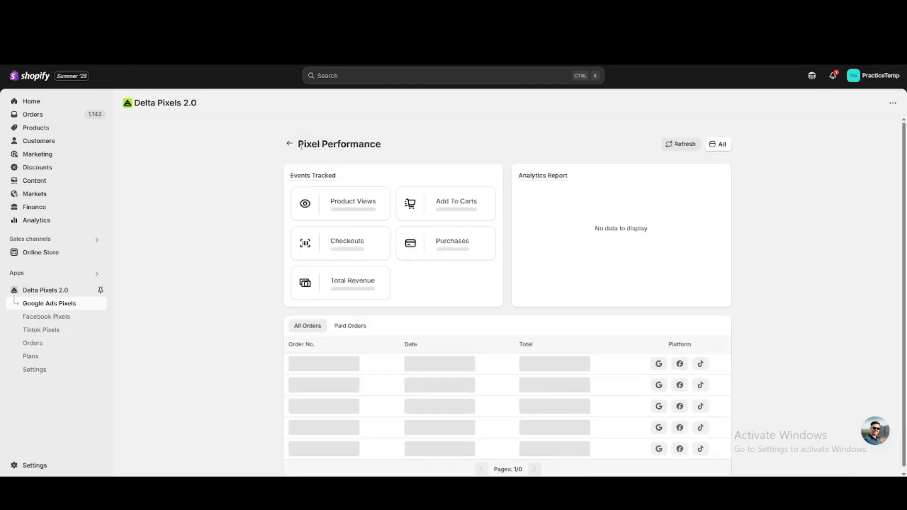
drag(301, 144, 392, 154)
click(392, 155)
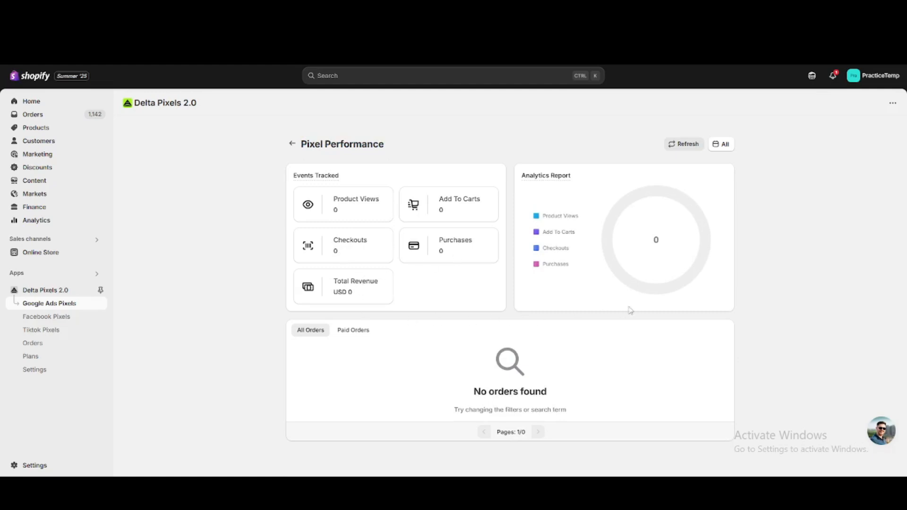
mouse_move(713, 265)
click(686, 145)
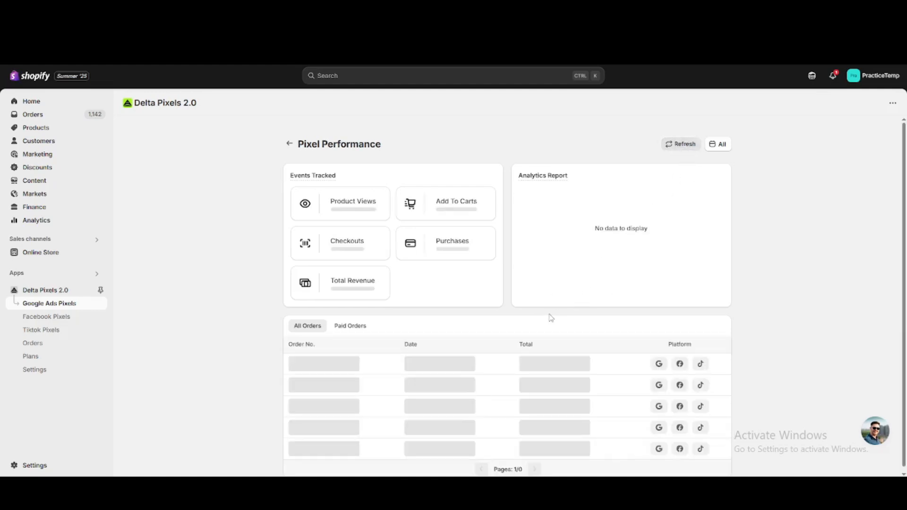